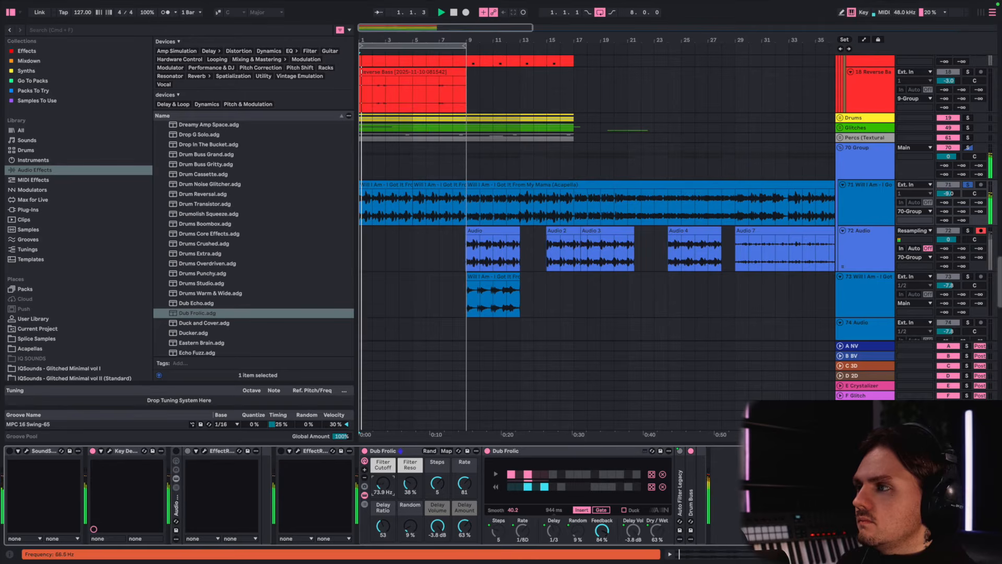
# Step: Set the Glitch Mod Delay's Freq Shift to -236 Hz and finish resampling the affected acapella onto track 72
pyautogui.click(412, 527)
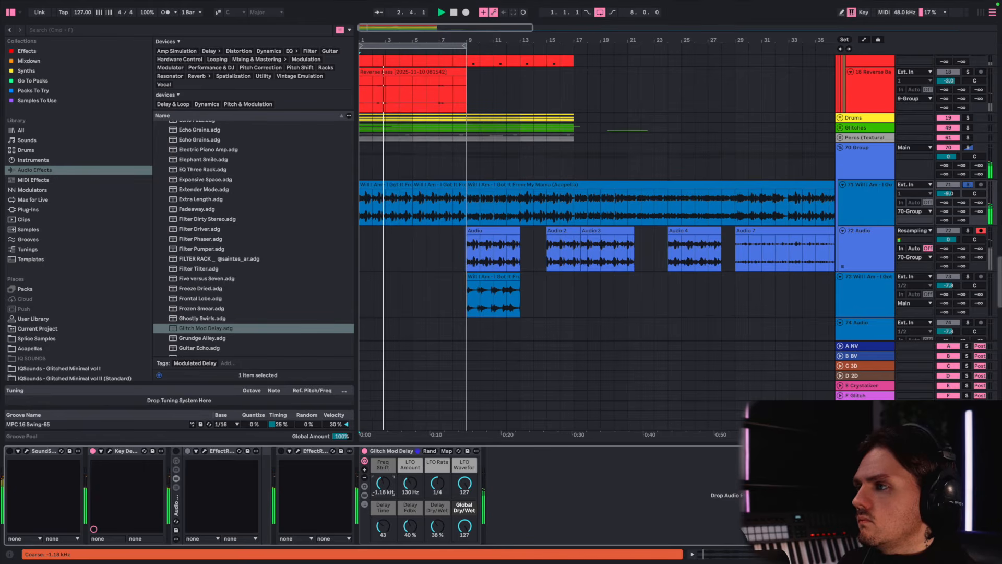
pyautogui.moveTo(392, 481); pyautogui.dragTo(392, 470)
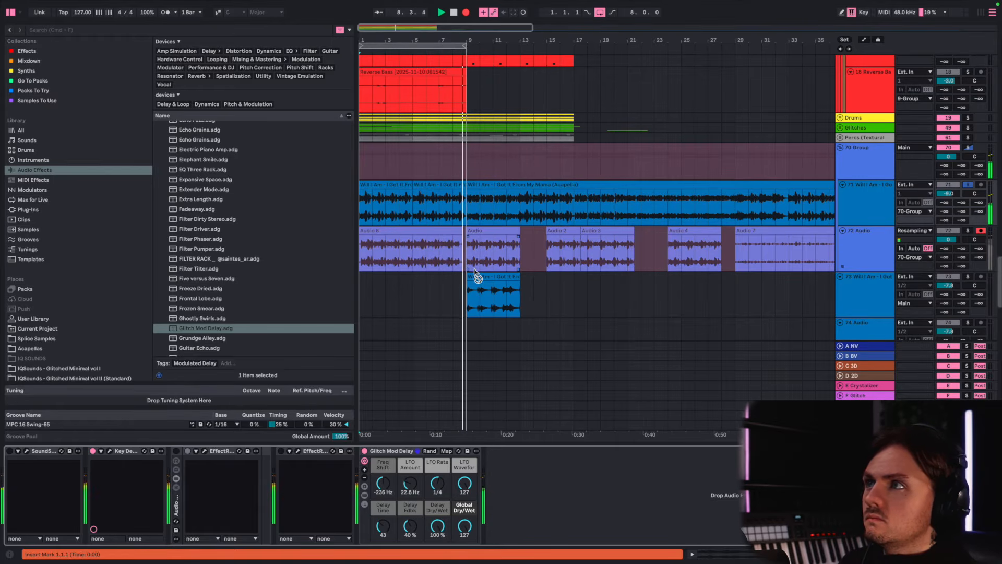
pyautogui.press('space')
pyautogui.click(426, 280)
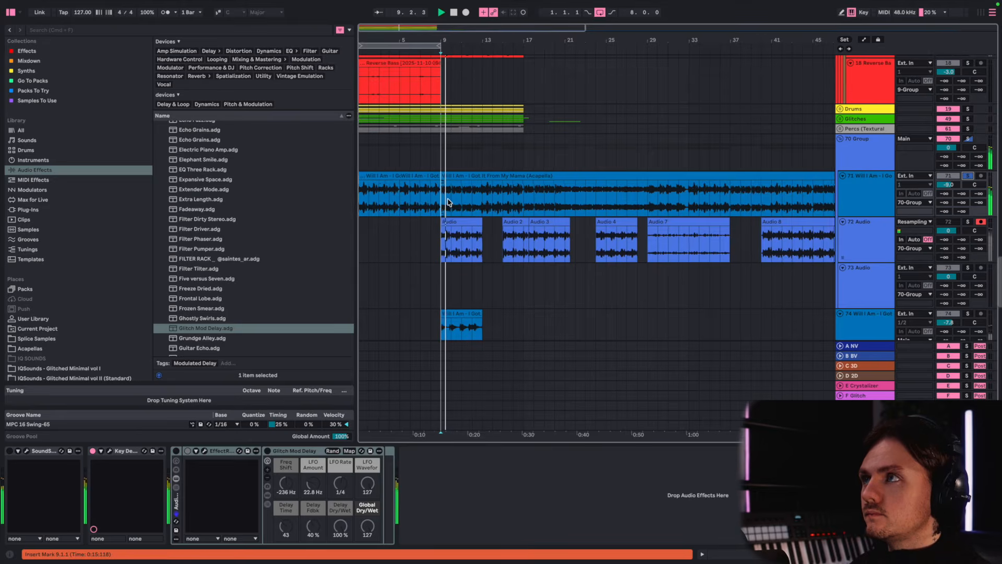
# Step: Move the acapella section from bar 9 to bar 13 off track 71 onto empty audio track 73
pyautogui.scroll(3, 450, 203)
pyautogui.hscroll(-3, 456, 204)
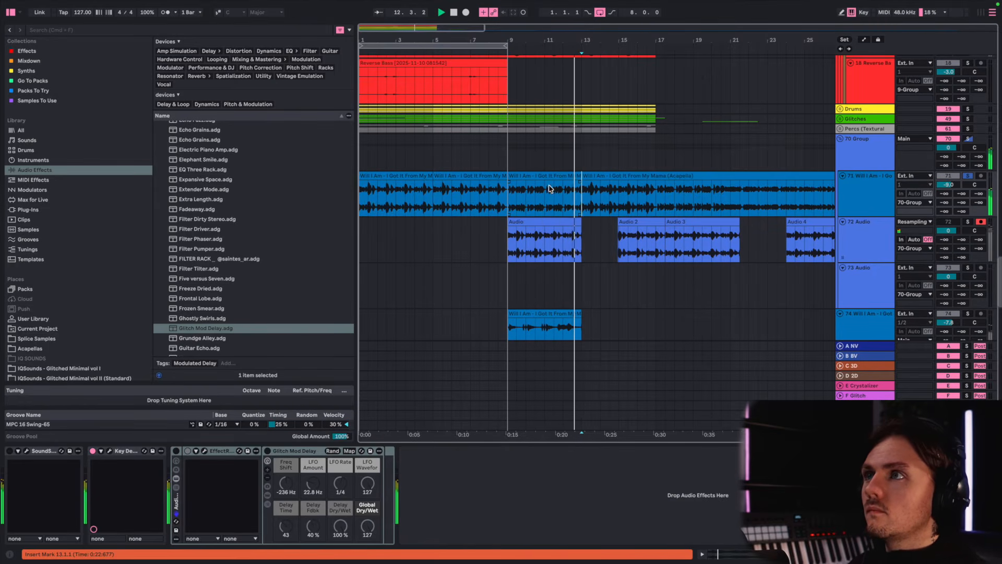
pyautogui.press('space')
pyautogui.moveTo(548, 178); pyautogui.dragTo(623, 301)
pyautogui.scroll(3, 552, 275)
# Step: Insert a MIDI track below track 73 and load the four-bar acapella clip into it as a sliced Simpler instrument
pyautogui.rightClick(848, 286)
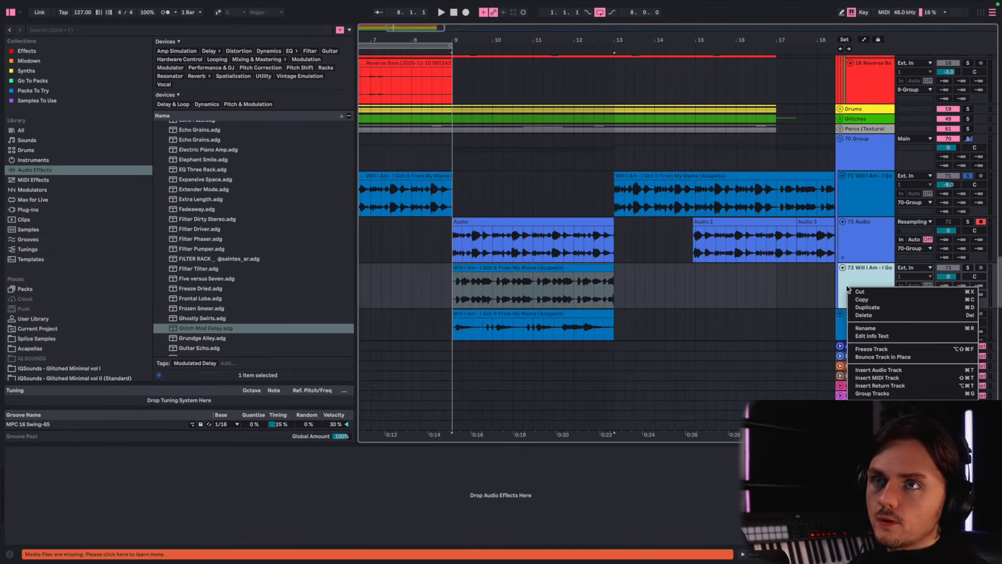
pyautogui.click(900, 378)
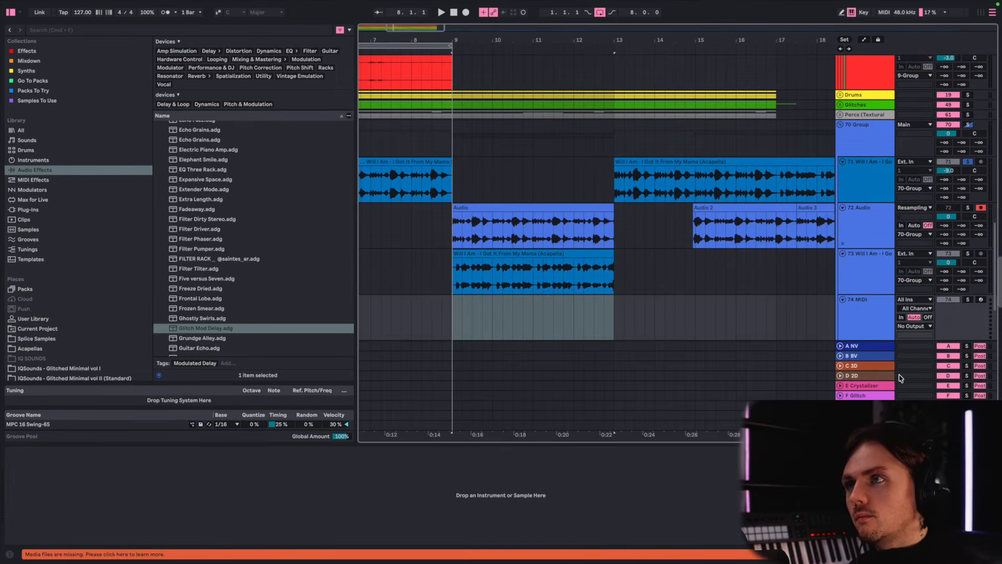
pyautogui.scroll(-3, 657, 208)
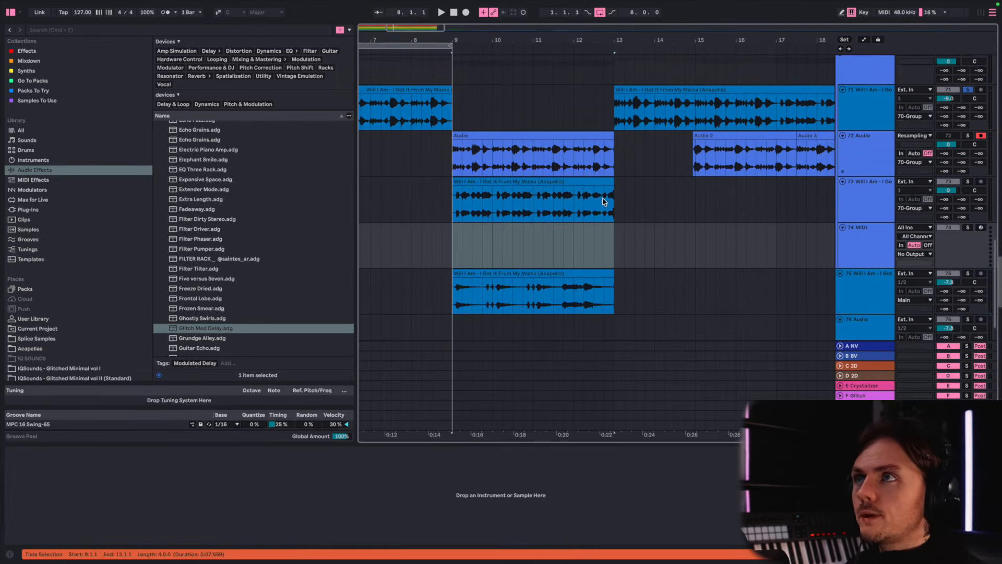
pyautogui.moveTo(569, 180); pyautogui.dragTo(489, 464)
pyautogui.moveTo(503, 506); pyautogui.dragTo(555, 500)
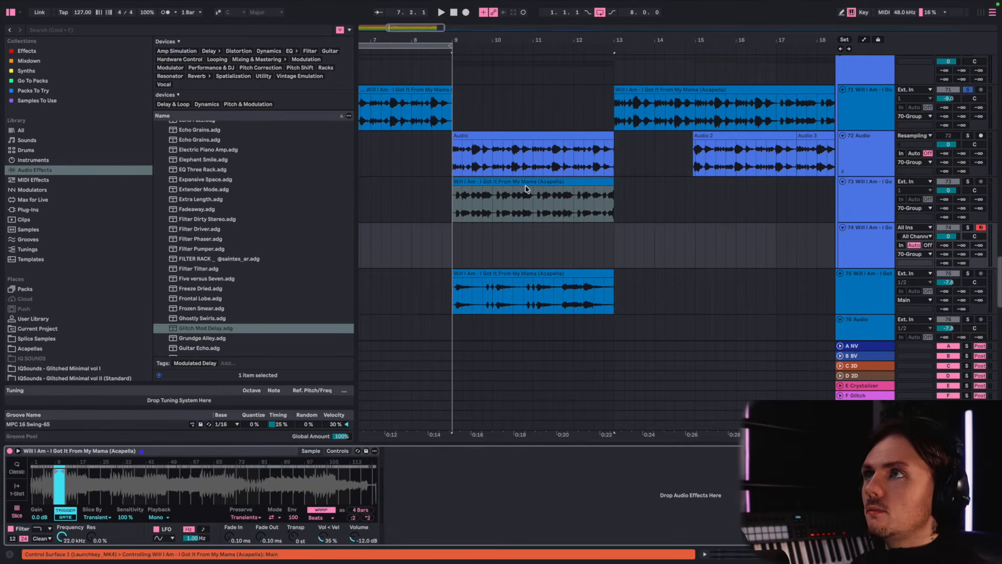
# Step: Solo and audition track 73, trimming its acapella clip to the phrase from 12.2.3 to 12.4.4
pyautogui.click(805, 194)
pyautogui.click(593, 205)
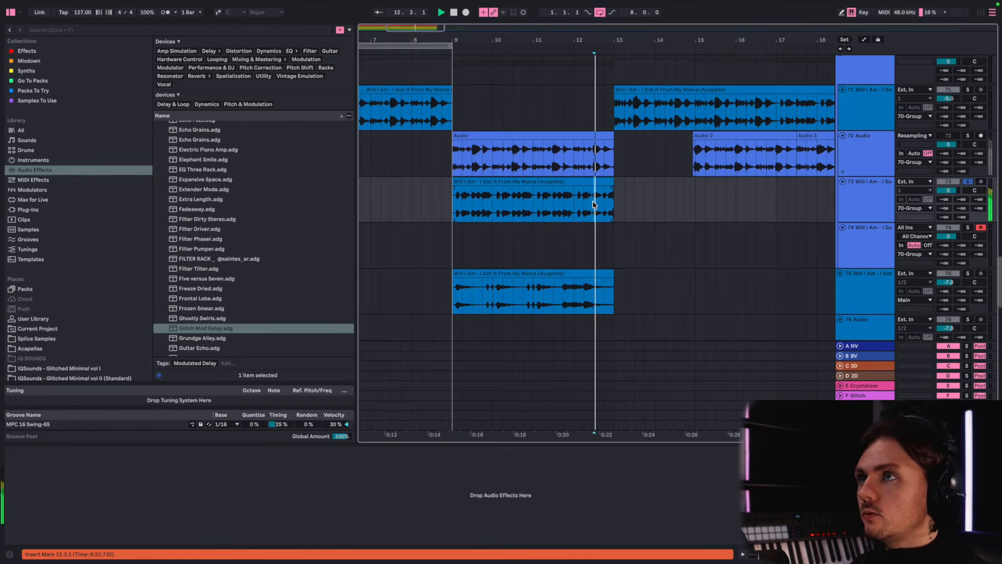
pyautogui.scroll(4, 593, 205)
pyautogui.click(557, 197)
pyautogui.press('space')
pyautogui.press('space')
pyautogui.hscroll(-2, 558, 201)
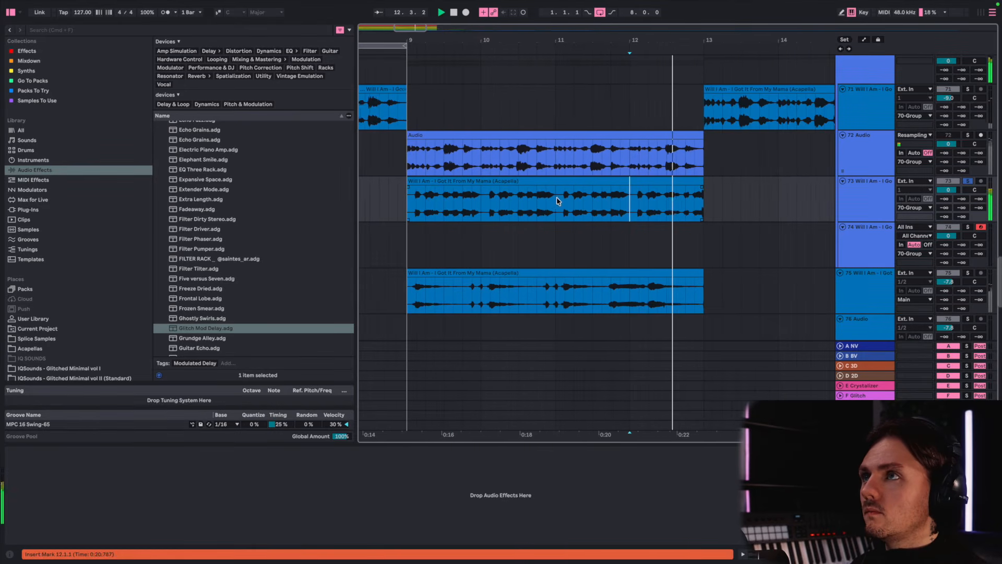
pyautogui.hscroll(-1, 557, 200)
pyautogui.press('space')
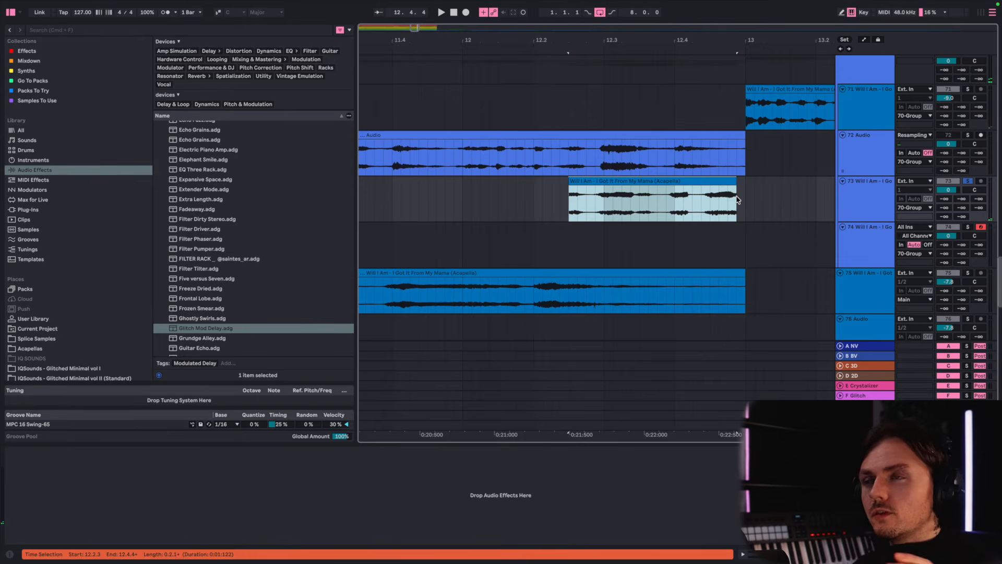
# Step: Rename track 73, which holds the short vocal phrase, as Ablib
pyautogui.scroll(-4, 670, 246)
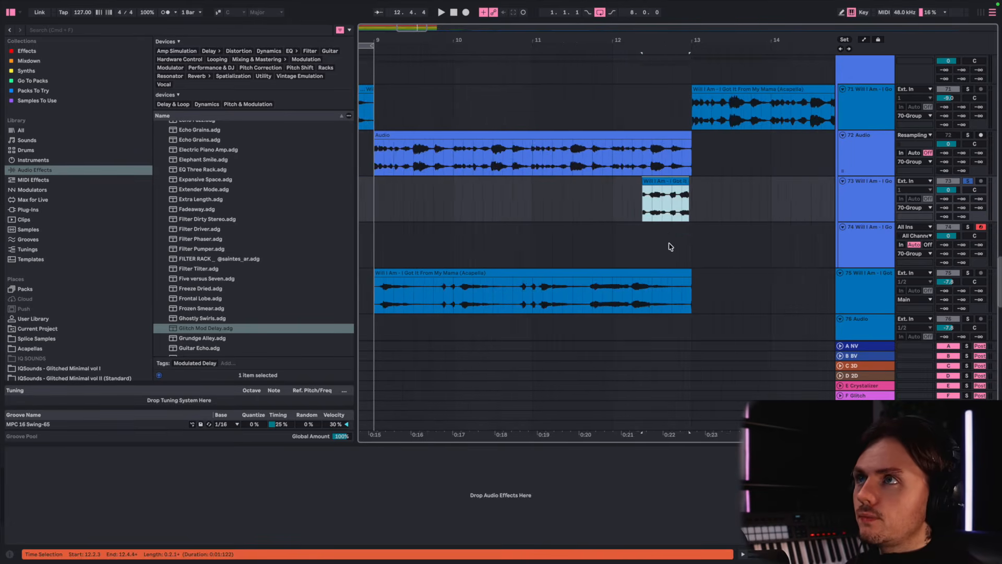
pyautogui.scroll(-3, 663, 235)
pyautogui.scroll(1, 846, 226)
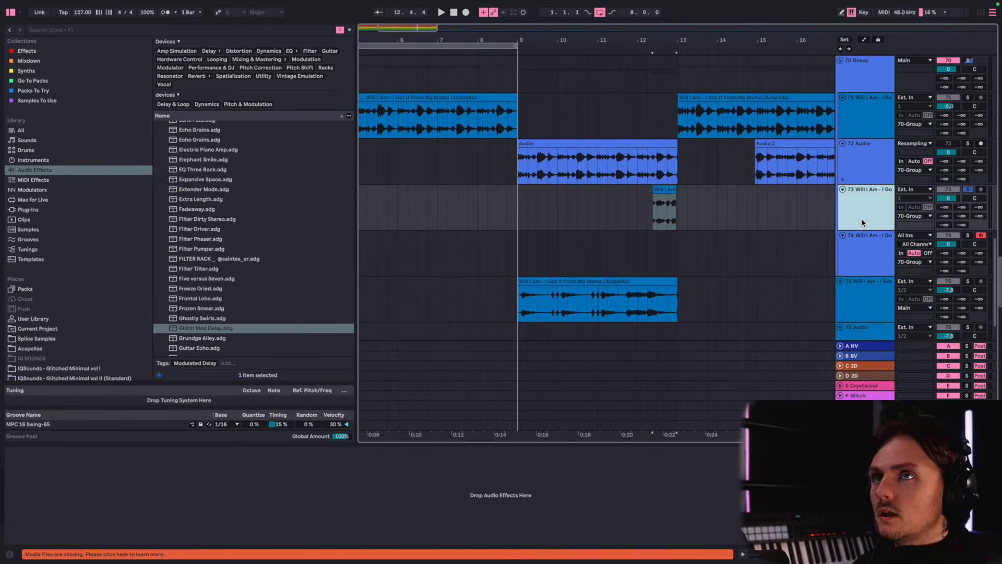
pyautogui.press('BackSpace')
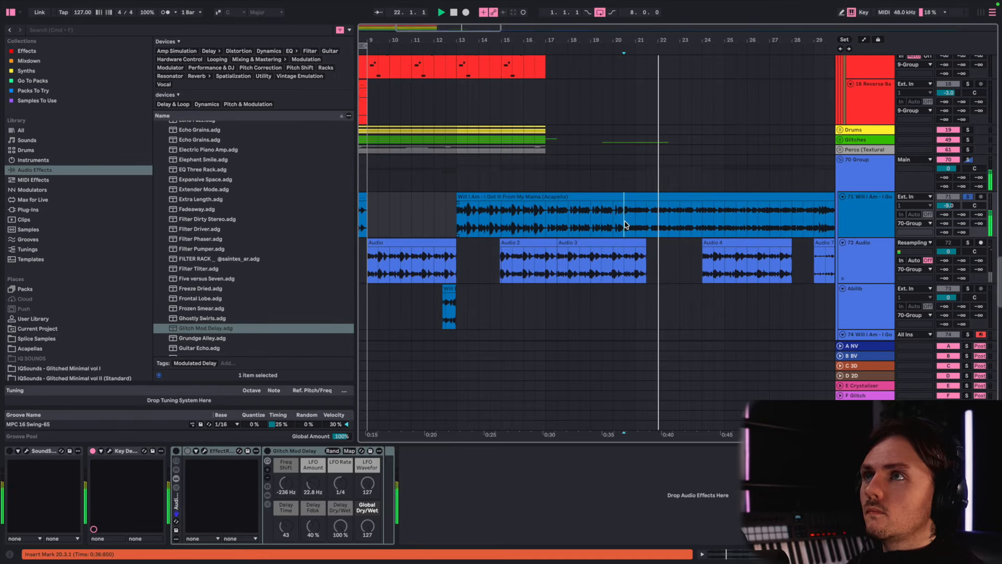
# Step: Place a full copy of the acapella on a new audio track directly below the Ablib track
pyautogui.moveTo(644, 199); pyautogui.dragTo(532, 290)
pyautogui.rightClick(843, 308)
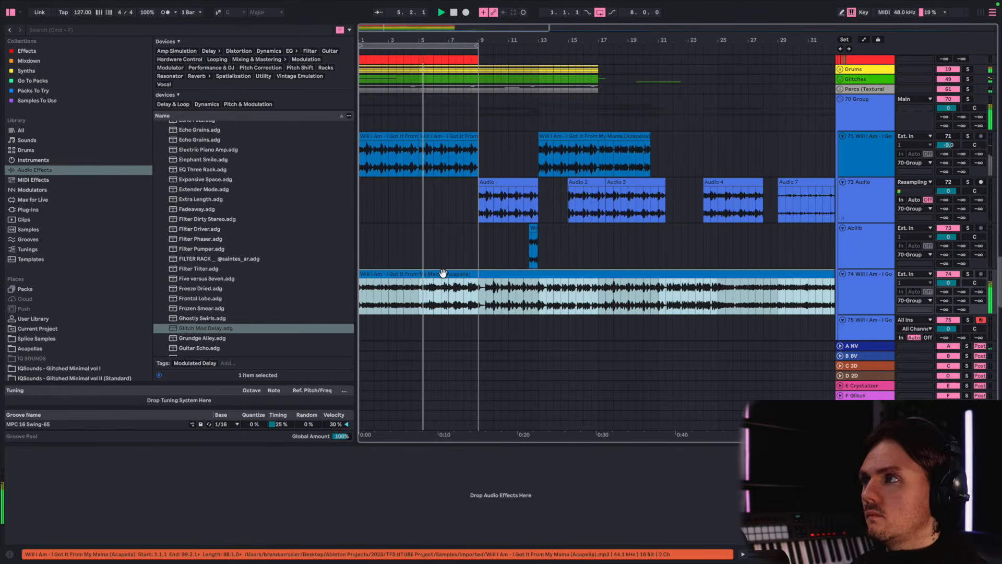
pyautogui.click(431, 251)
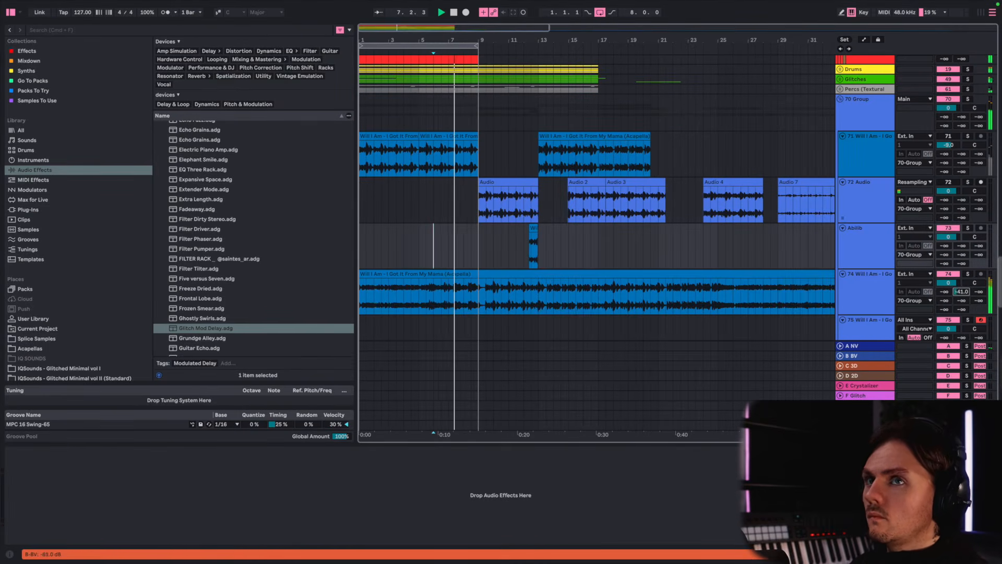
pyautogui.moveTo(961, 292); pyautogui.dragTo(961, 292)
pyautogui.write('-1')
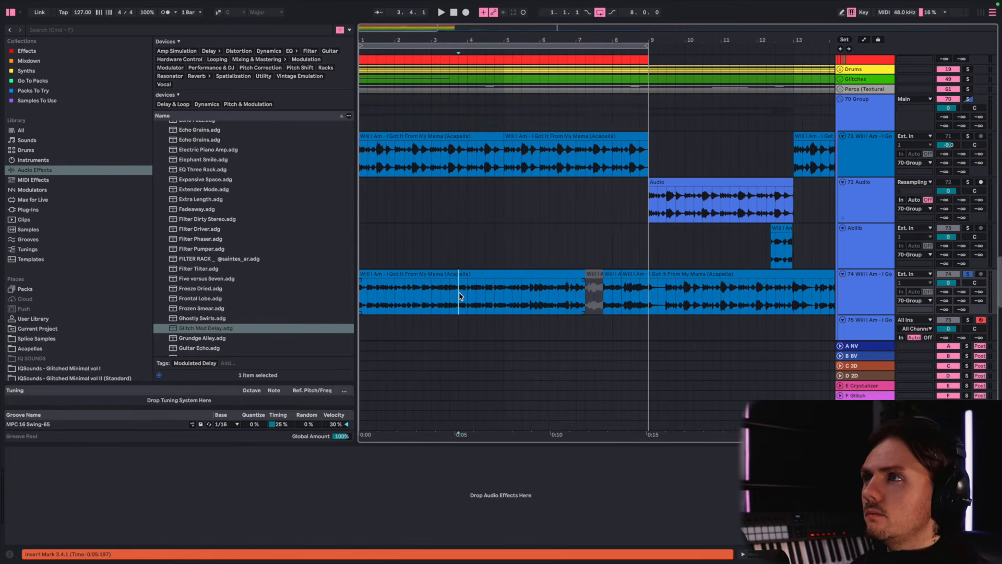
# Step: Reposition the cut acapella section around bars 6 to 7 on track 74 and play back the join
pyautogui.press('space')
pyautogui.click(567, 274)
pyautogui.moveTo(568, 273); pyautogui.dragTo(602, 283)
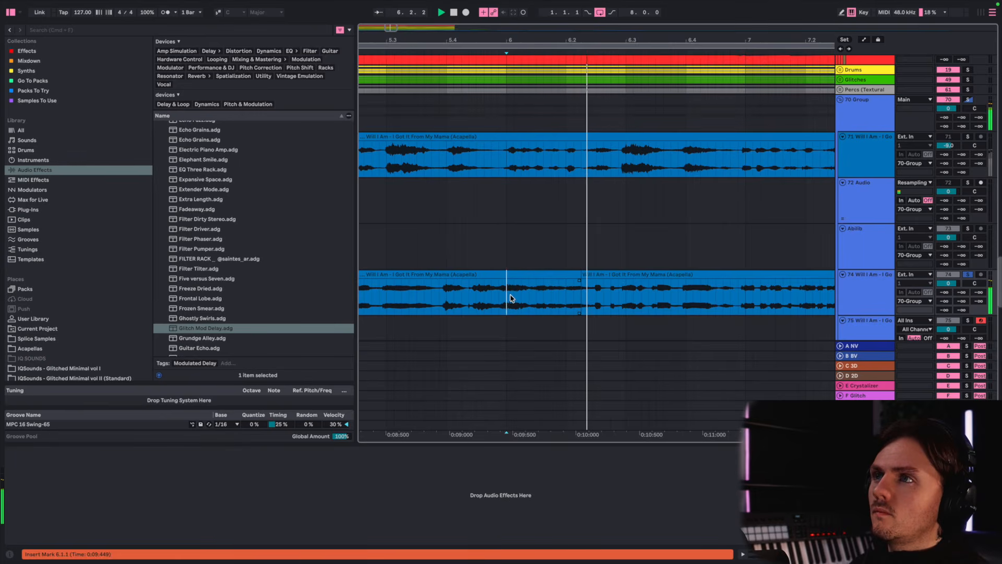
pyautogui.scroll(-3, 512, 299)
pyautogui.scroll(-3, 514, 300)
pyautogui.scroll(3, 515, 299)
pyautogui.scroll(2, 501, 306)
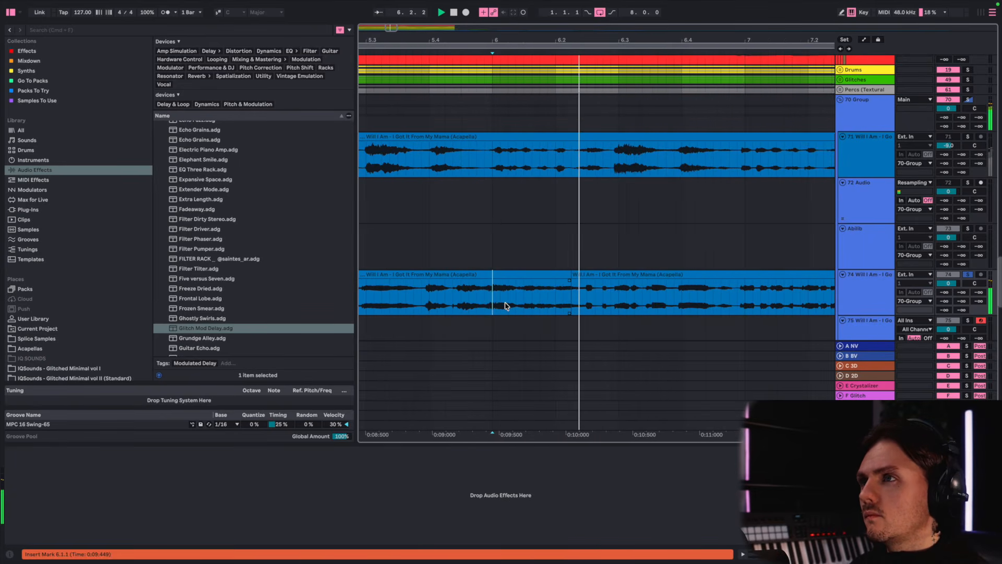
pyautogui.scroll(-4, 511, 327)
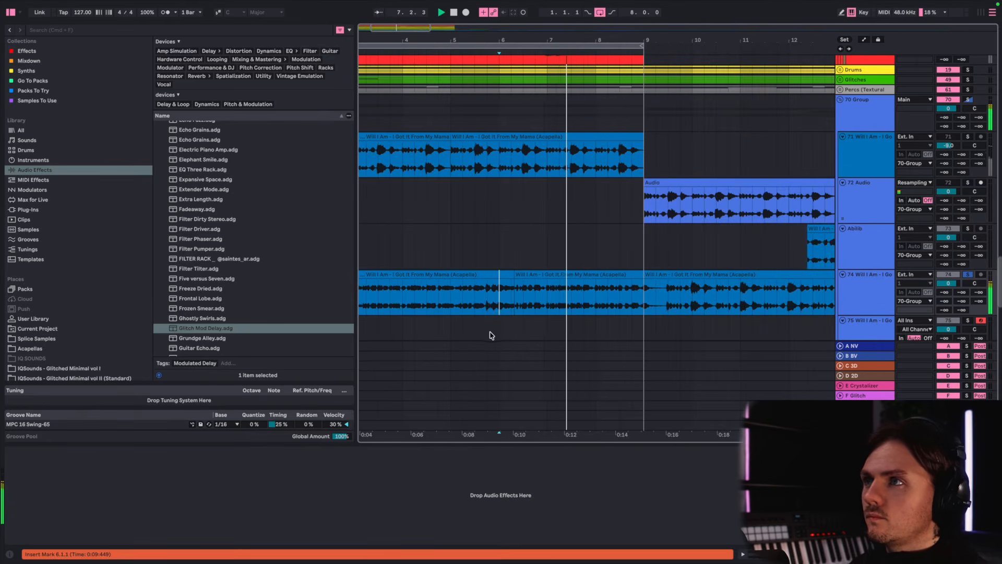
pyautogui.scroll(1, 485, 336)
pyautogui.scroll(-1, 485, 335)
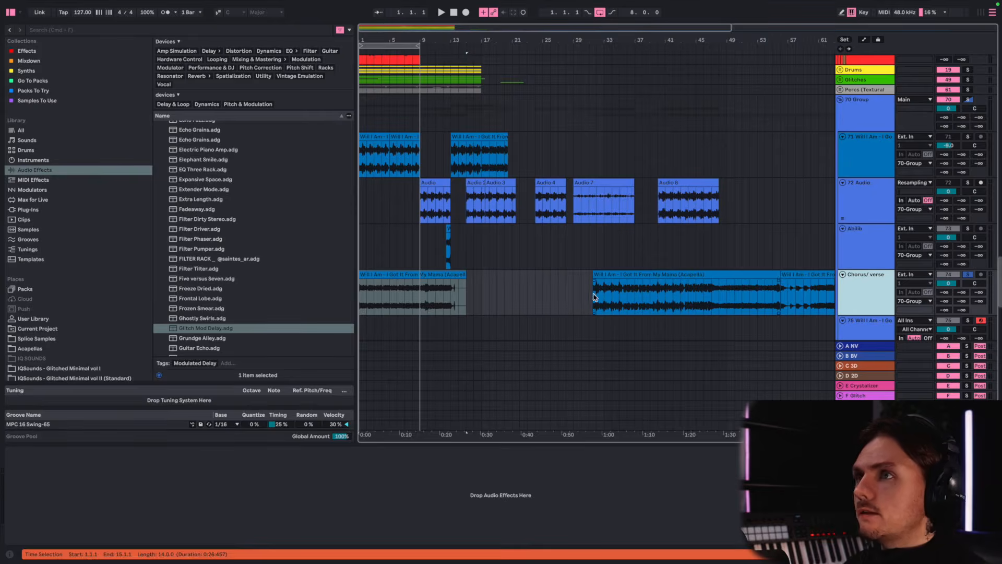
# Step: Audition the Chorus/verse acapella past bar 31 and set the start of the vocal clip near bar 56 to 55.1.1
pyautogui.click(594, 298)
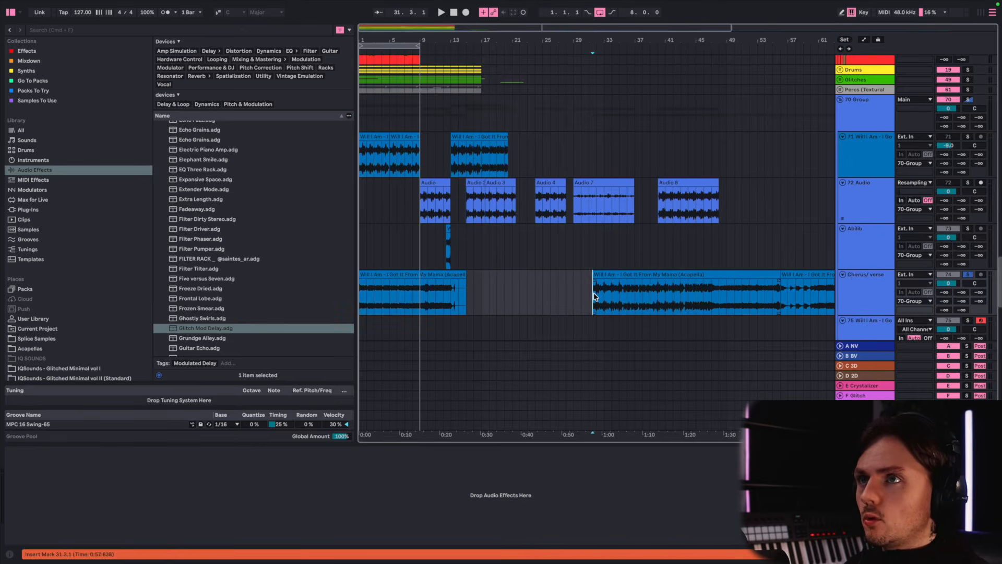
pyautogui.hscroll(3, 594, 297)
pyautogui.hscroll(4, 827, 282)
pyautogui.click(629, 293)
pyautogui.press('space')
pyautogui.hscroll(4, 631, 293)
pyautogui.scroll(3, 572, 294)
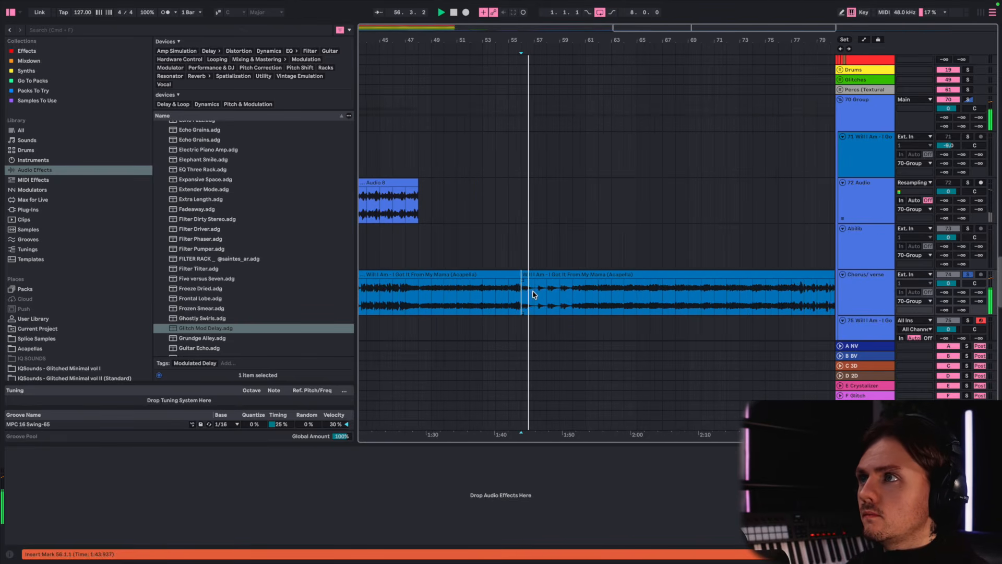
pyautogui.moveTo(522, 275); pyautogui.dragTo(508, 275)
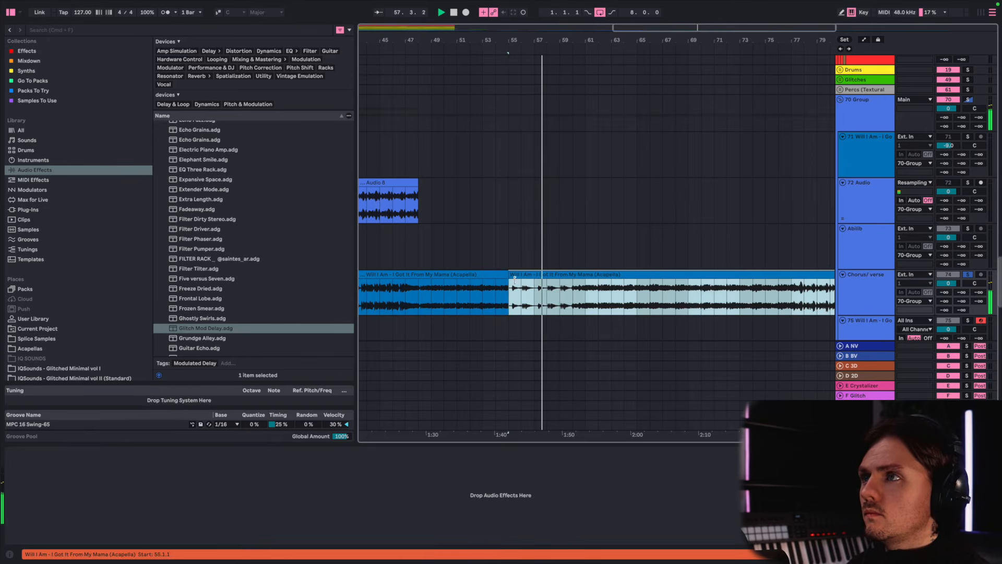
# Step: Split the Chorus/verse clip at bar 60 and copy the five-bar piece from 55.1.1 to the Ablib track at 15.1.1
pyautogui.click(572, 296)
pyautogui.press('super+e')
pyautogui.click(535, 274)
pyautogui.press('space')
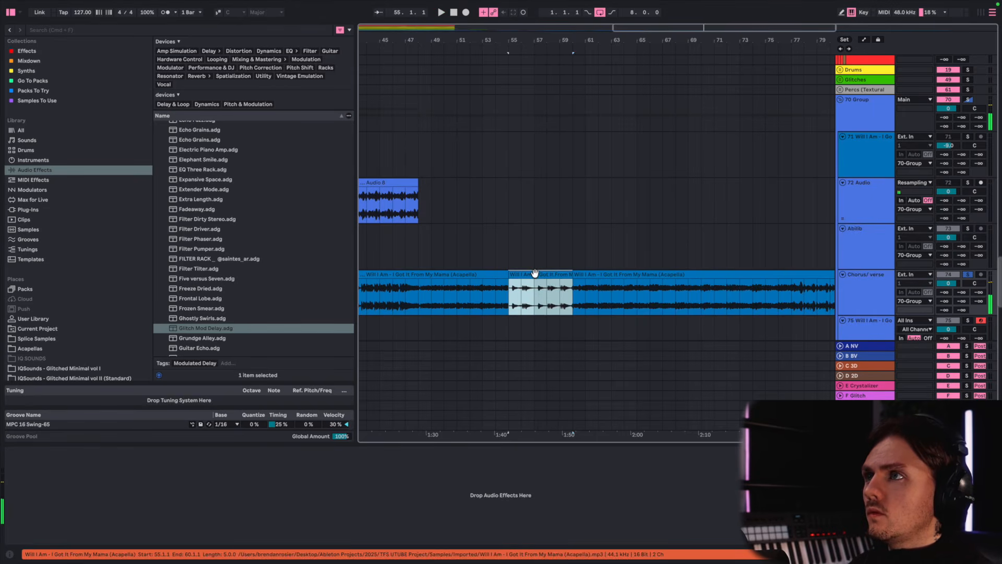
pyautogui.hscroll(-3, 535, 274)
pyautogui.hscroll(-5, 418, 259)
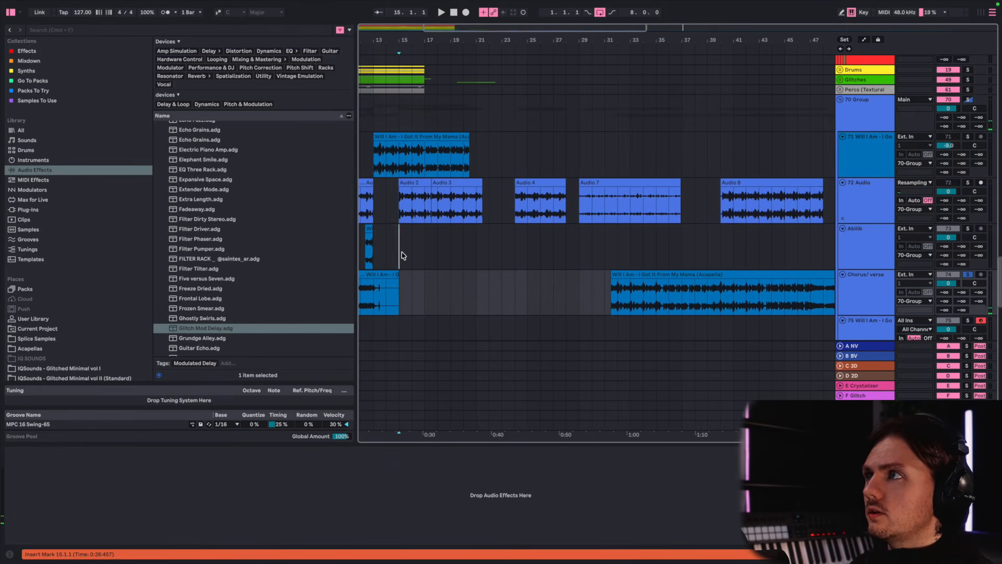
pyautogui.click(403, 255)
pyautogui.press('super+v')
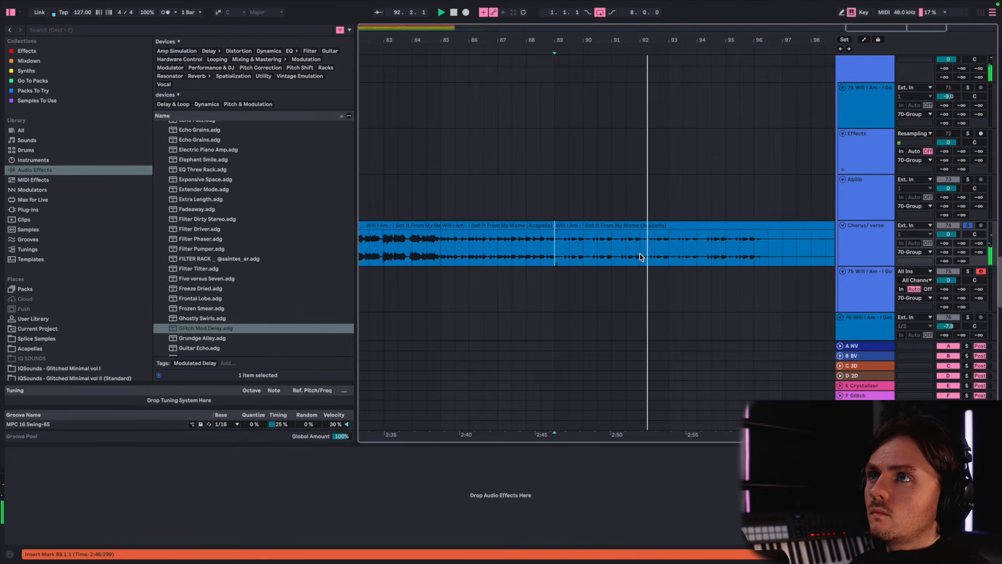
# Step: Copy the four-bar vocal segment at 85.1.1 on the Chorus/verse track to the Ablib track at 22.1.1
pyautogui.scroll(-3, 640, 257)
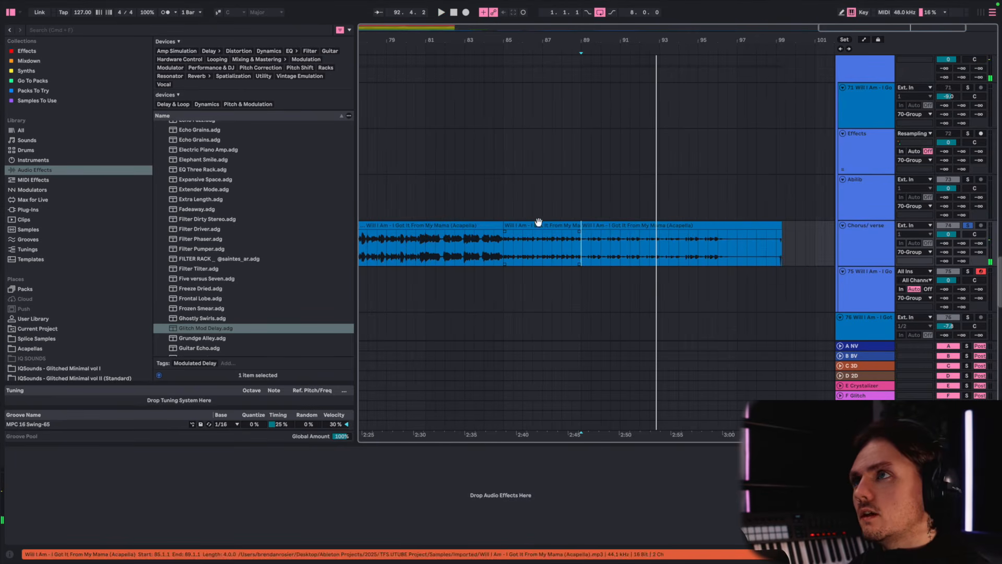
pyautogui.click(539, 223)
pyautogui.press('space')
pyautogui.hscroll(-20, 539, 223)
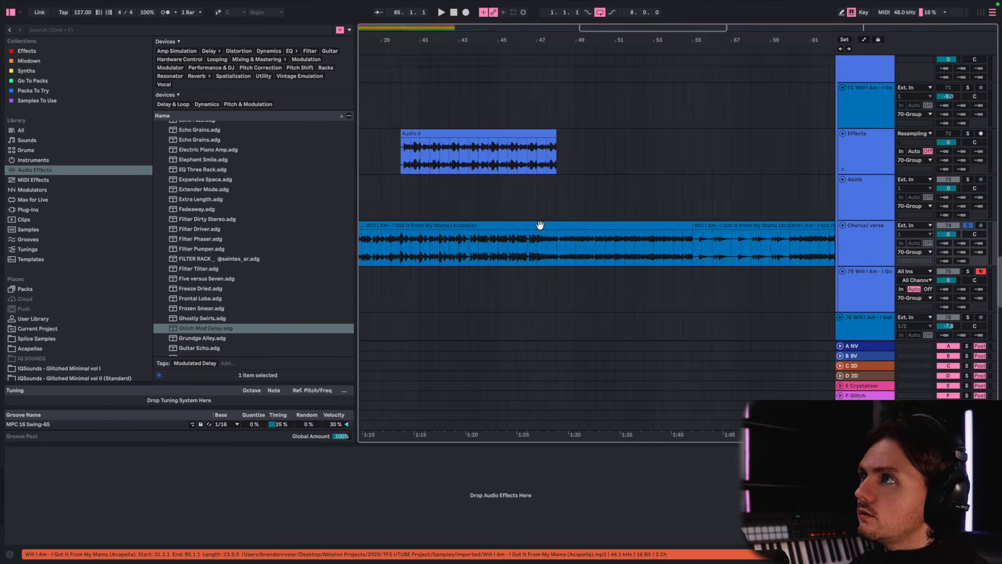
pyautogui.scroll(-3, 539, 226)
pyautogui.click(650, 196)
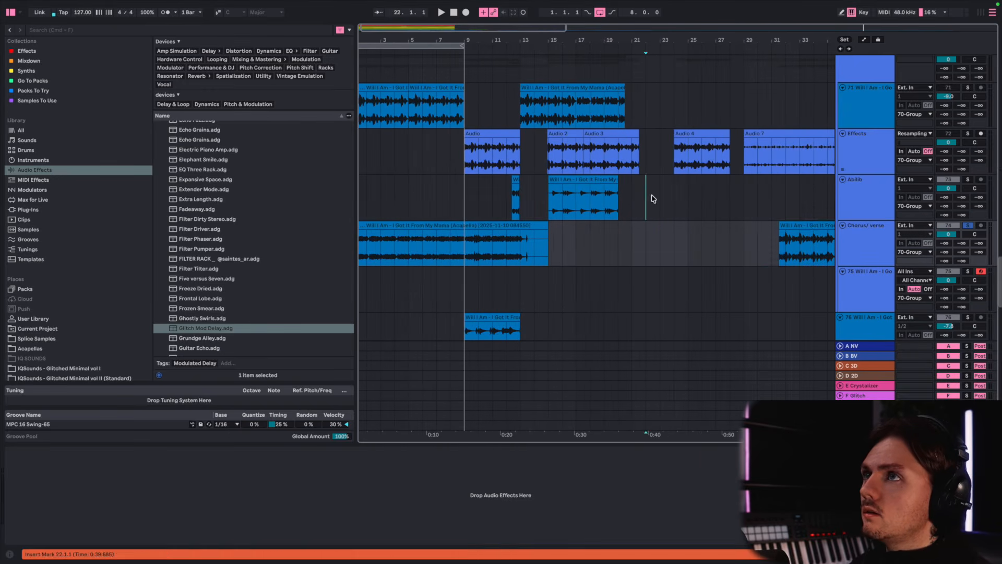
pyautogui.press('super+v')
pyautogui.rightClick(870, 209)
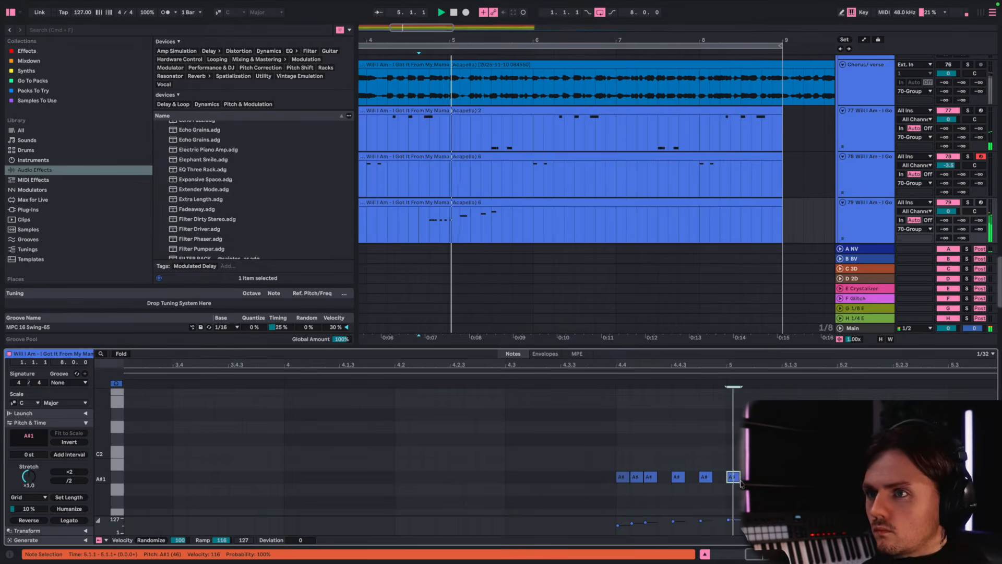
# Step: Delete the A#1 note at 5.1.1 from track 79's MIDI clip and play back the part from before bar 5
pyautogui.press('Delete')
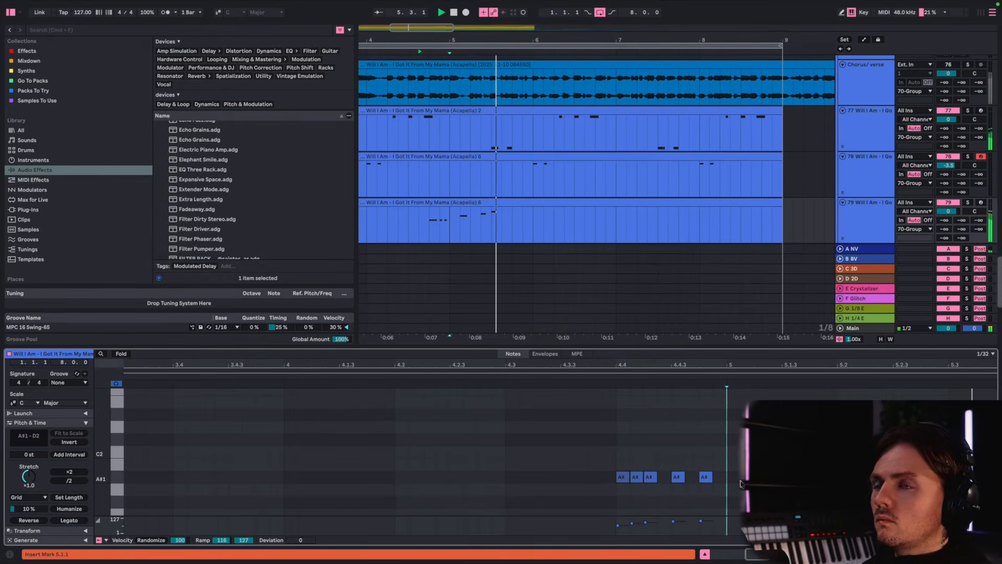
pyautogui.click(419, 215)
pyautogui.press('space')
pyautogui.press('space')
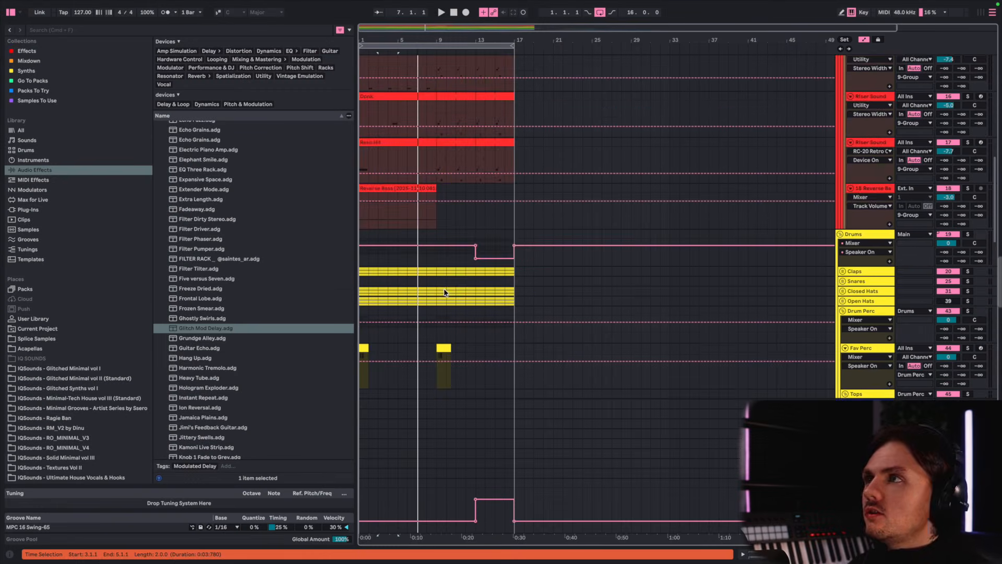
pyautogui.scroll(-5, 446, 291)
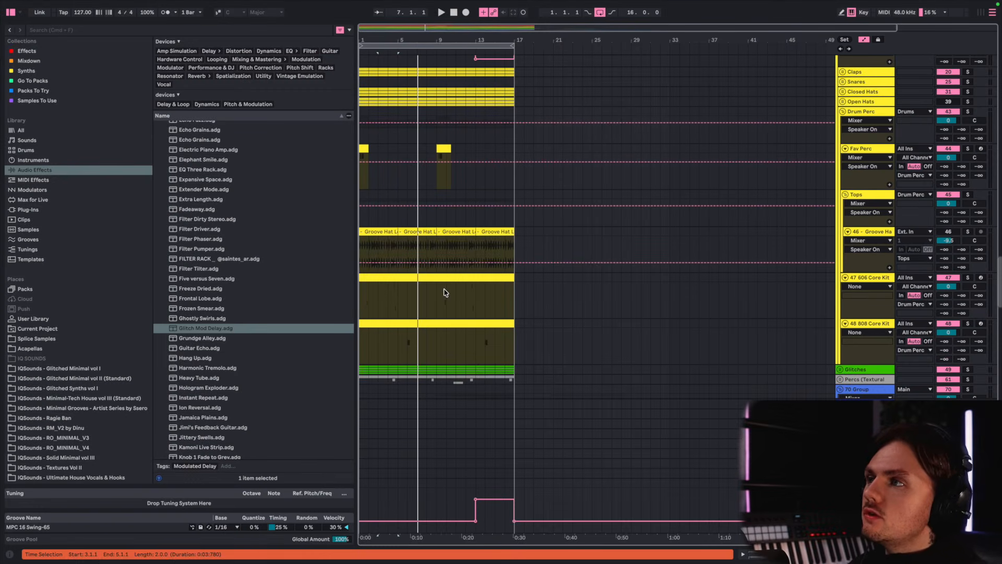
pyautogui.scroll(-5, 406, 283)
pyautogui.scroll(-3, 405, 283)
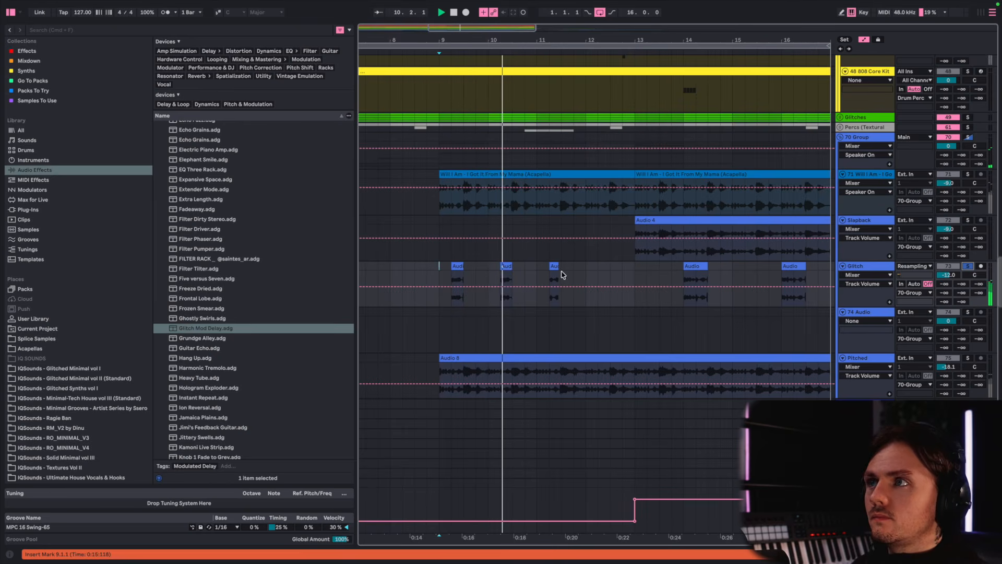
# Step: Audition the Glitch, Slapback and Pitched vocal tracks one at a time in solo, with Slapback from 13.1.1 and Pitched from 9.1.1
pyautogui.hscroll(2, 563, 275)
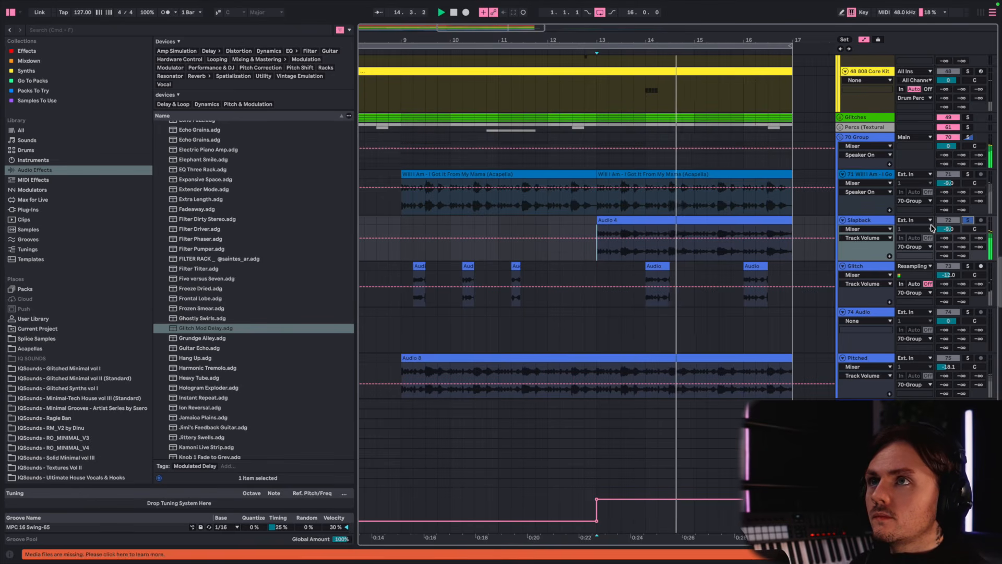
pyautogui.press('space')
pyautogui.scroll(-3, 735, 311)
pyautogui.scroll(-3, 723, 309)
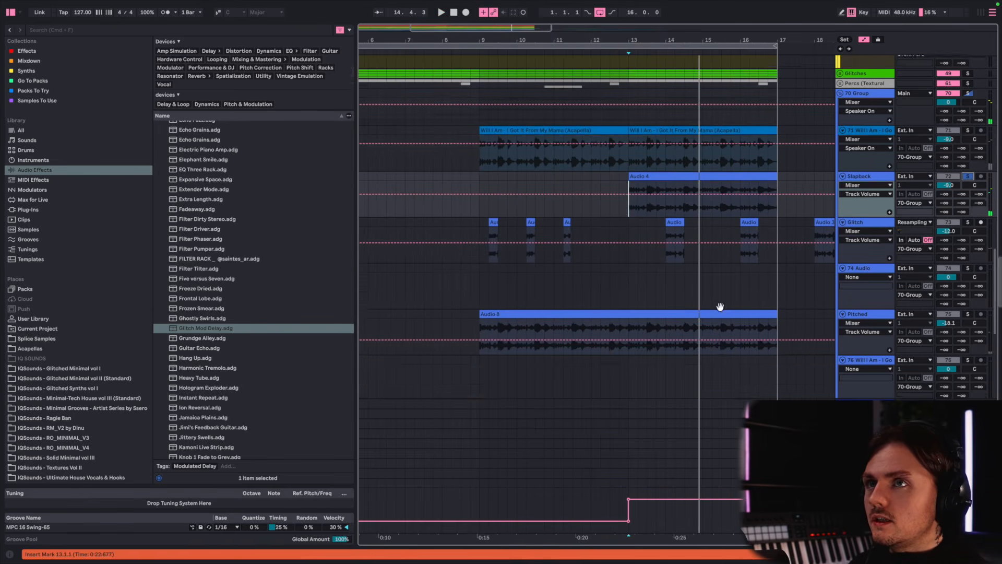
pyautogui.scroll(-5, 705, 306)
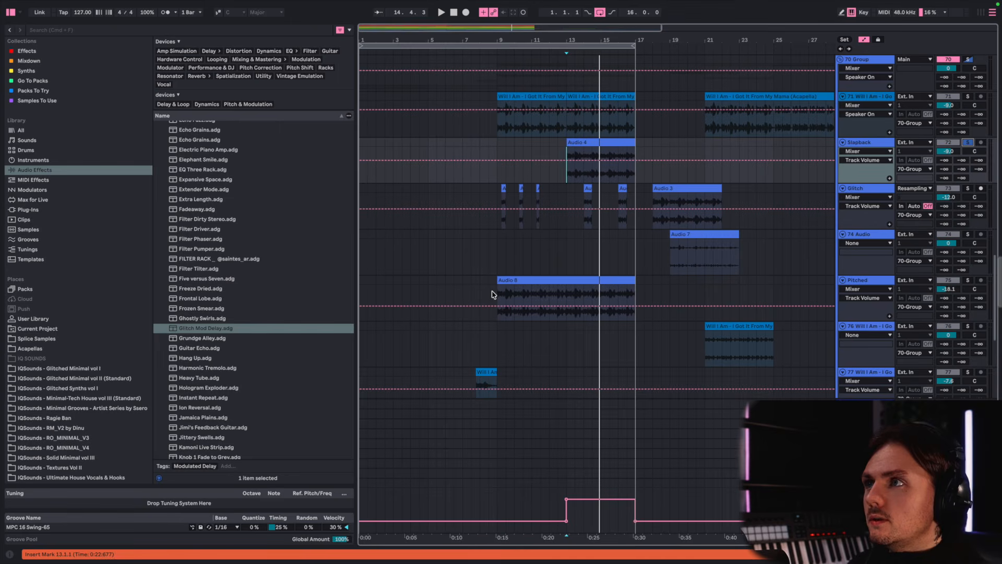
pyautogui.click(497, 295)
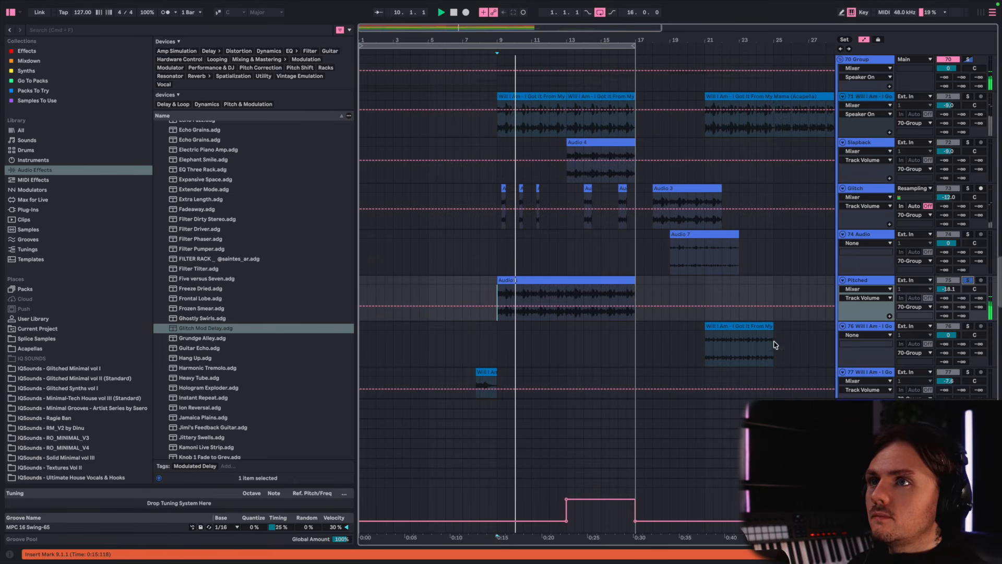
# Step: Audition the short vocal clip on track 77 in solo from 7.4.1
pyautogui.scroll(-3, 627, 355)
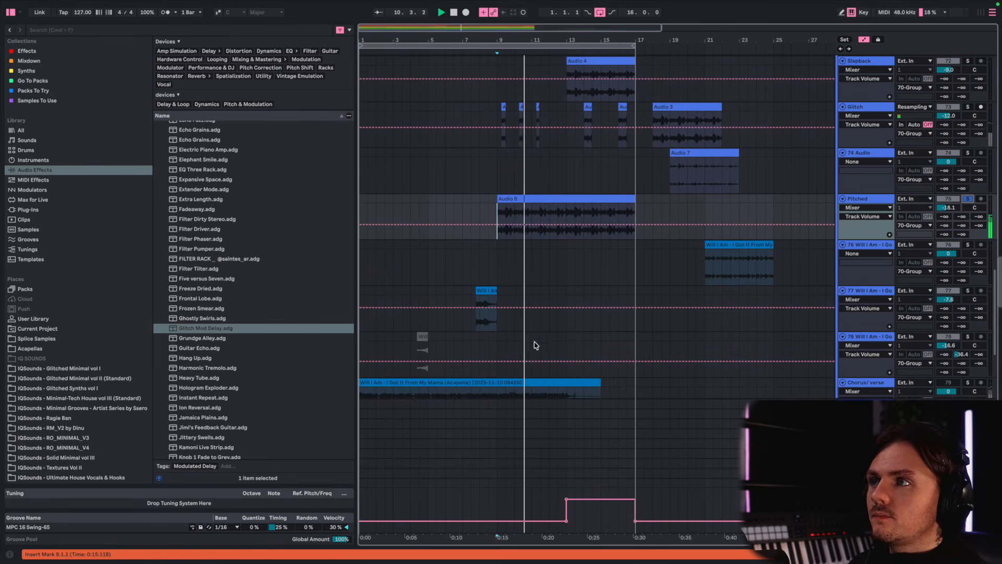
pyautogui.click(475, 300)
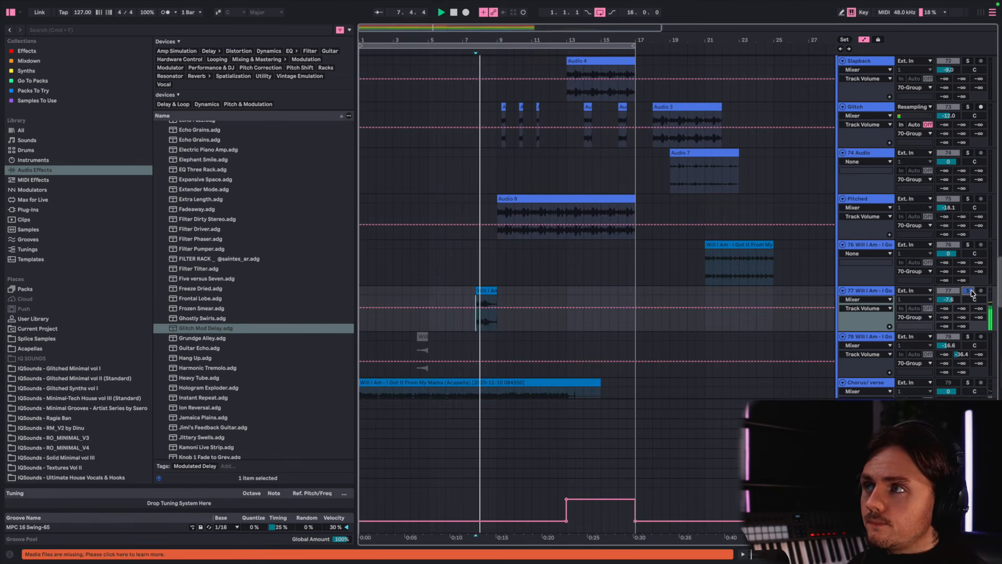
pyautogui.scroll(-3, 477, 328)
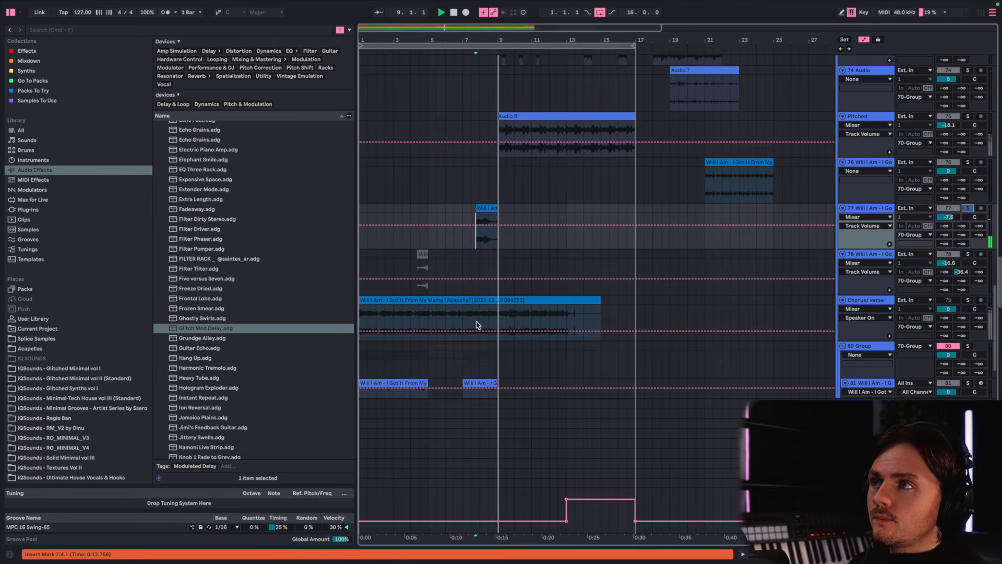
# Step: Audition the sliced vocal MIDI clip on track 83 in solo from just before bar 5
pyautogui.click(436, 317)
pyautogui.scroll(1, 436, 316)
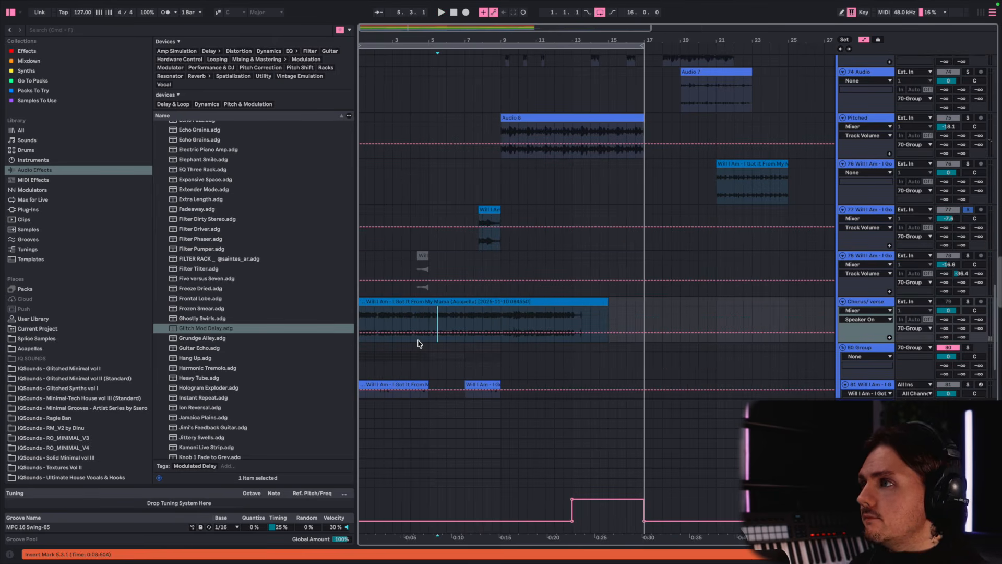
pyautogui.scroll(-2, 419, 343)
pyautogui.scroll(-5, 422, 332)
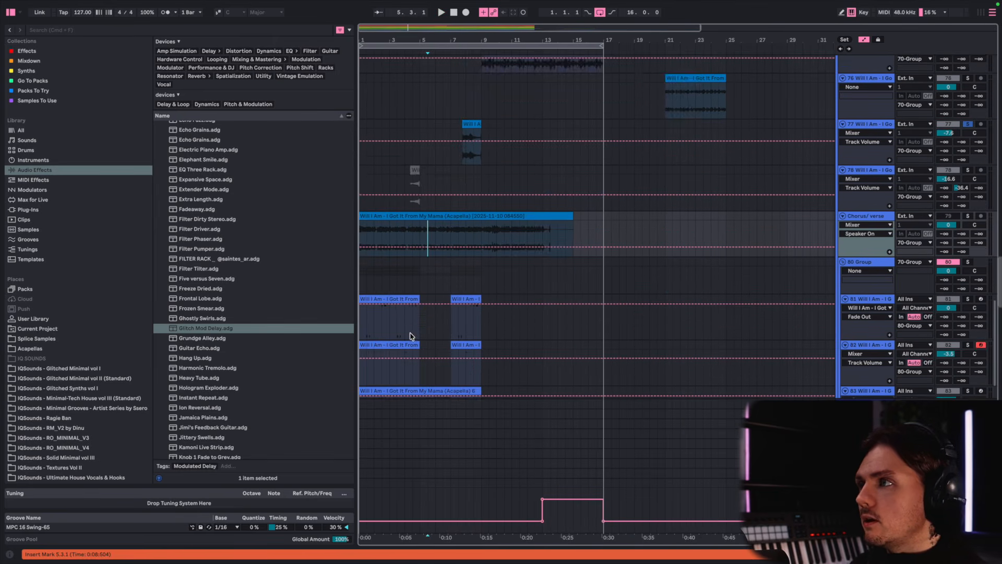
pyautogui.scroll(3, 408, 354)
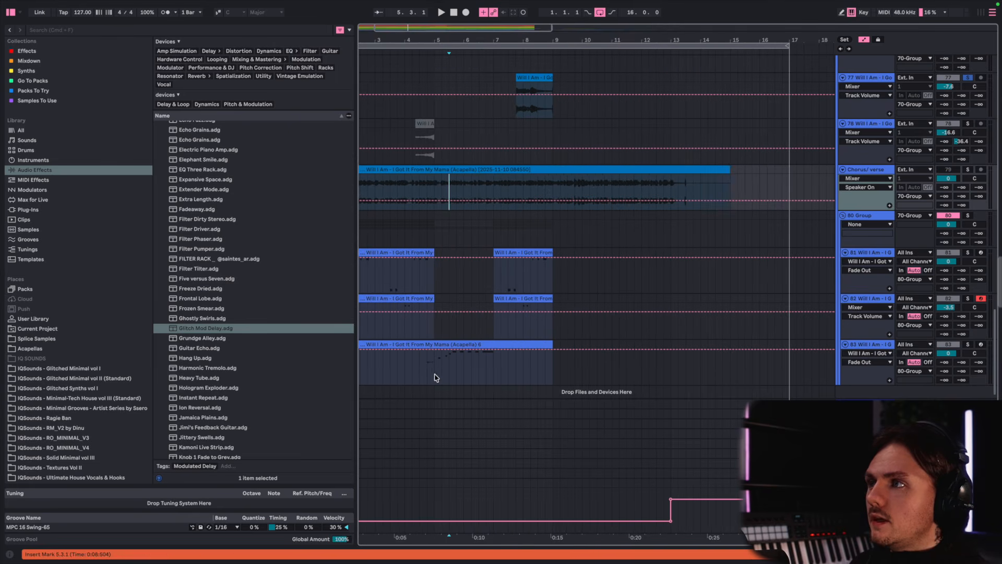
pyautogui.click(432, 374)
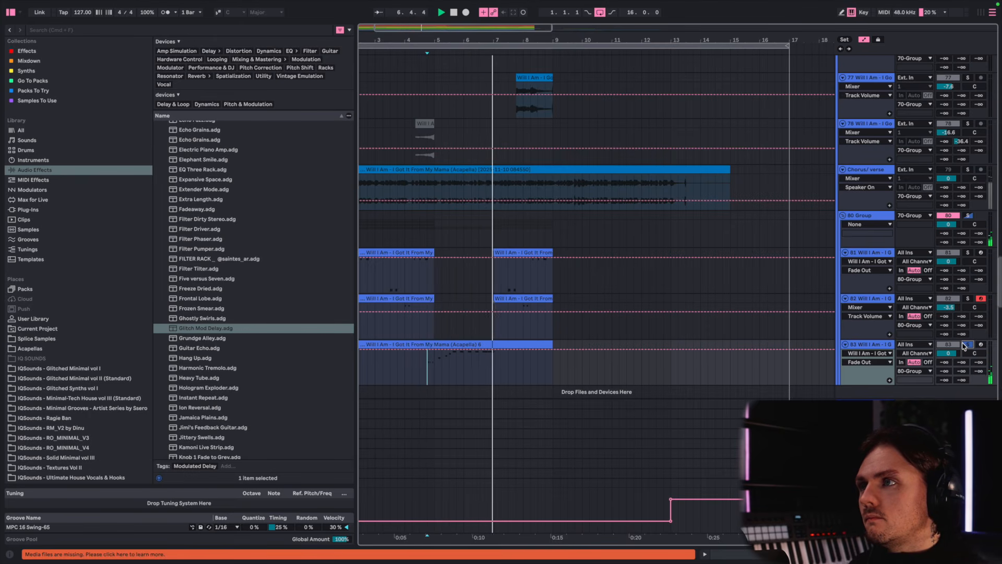
pyautogui.press('space')
# Step: Play the full arrangement from 1.1.1 without solo and review its tracks from the low end and drums to the vocals
pyautogui.scroll(2, 493, 304)
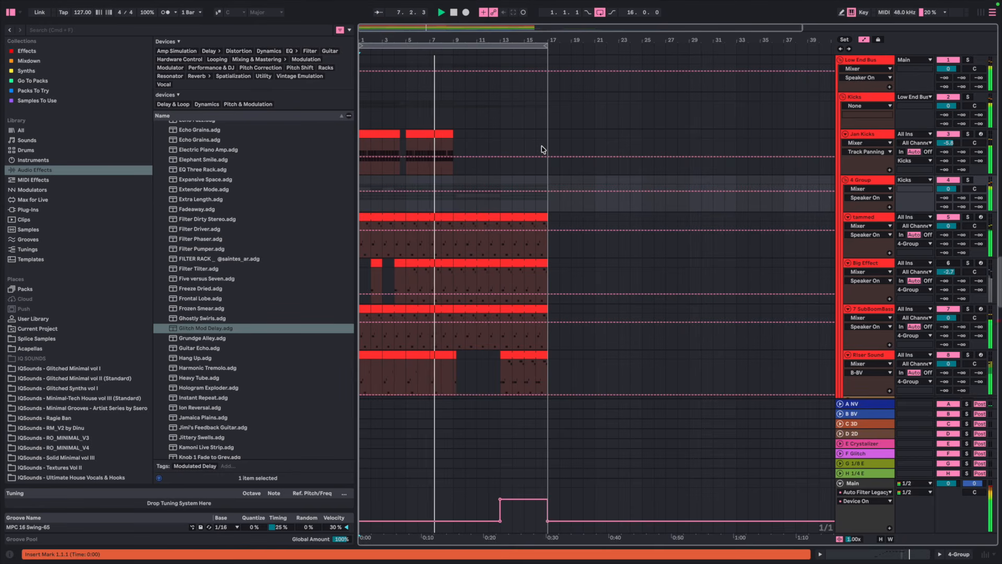
pyautogui.scroll(-10, 522, 182)
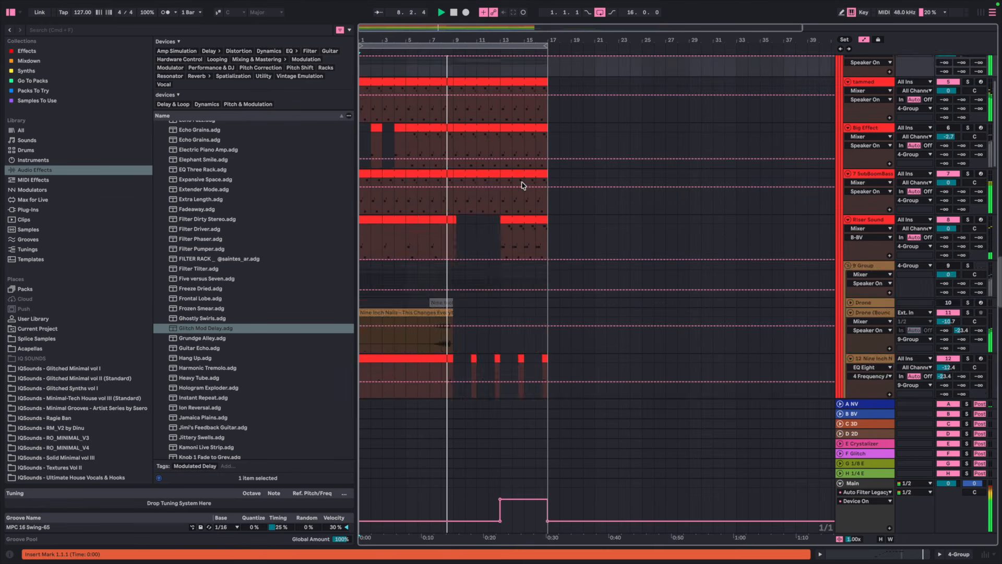
pyautogui.scroll(-20, 522, 183)
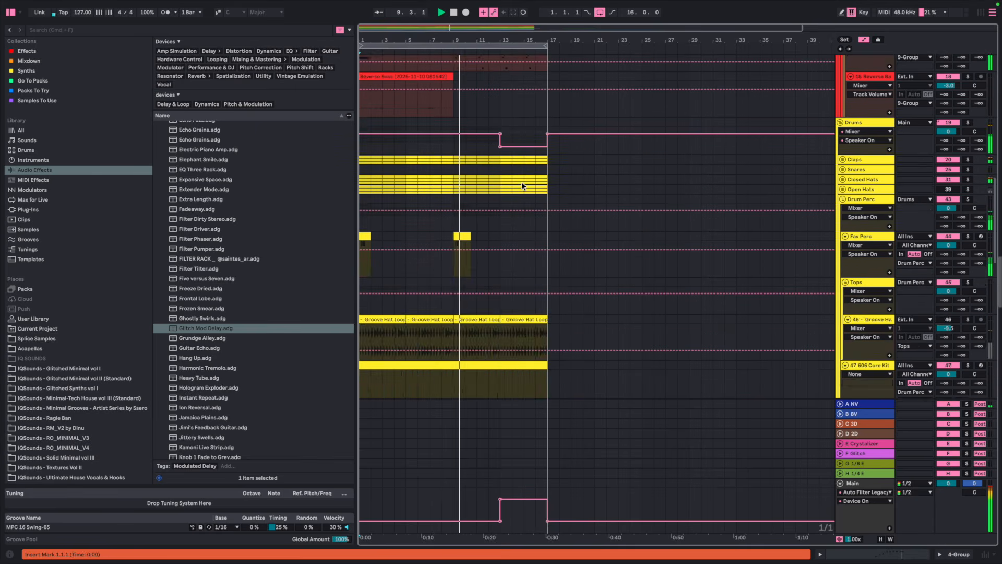
pyautogui.scroll(-5, 524, 187)
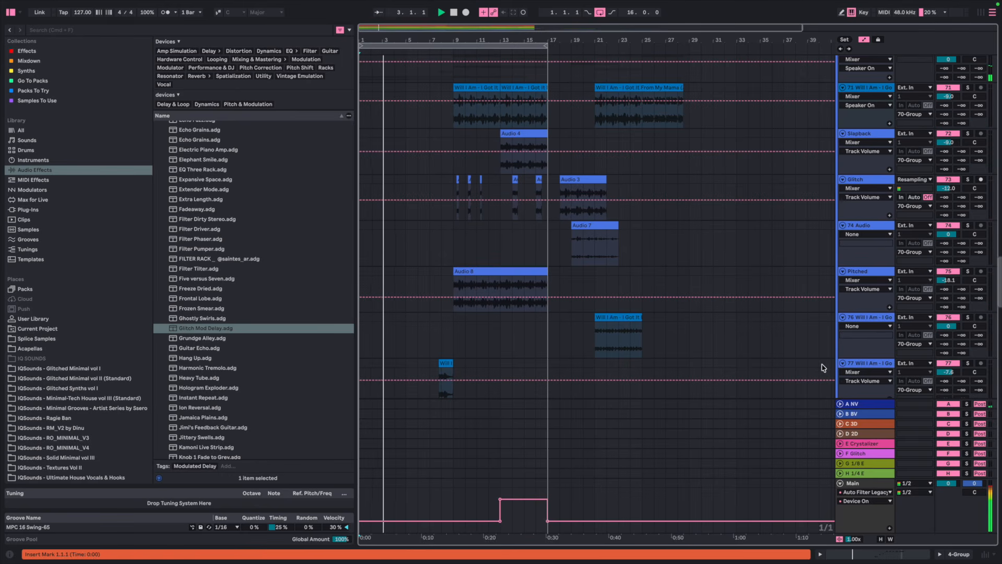
pyautogui.scroll(20, 822, 367)
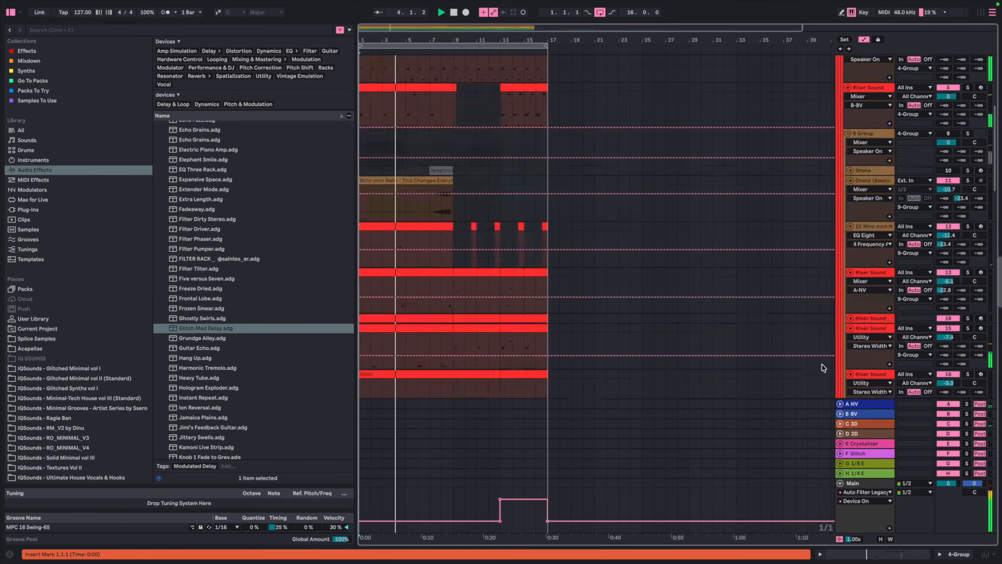